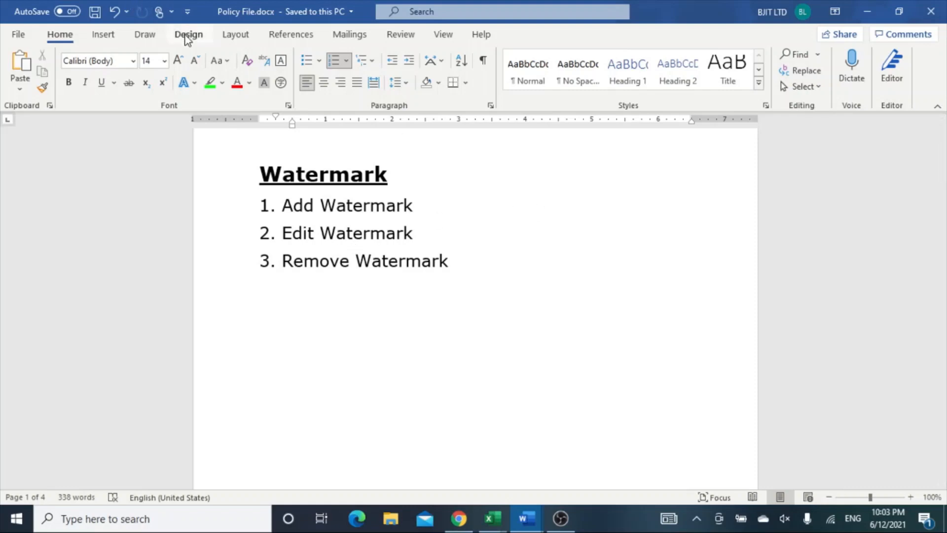
Add the preset DO NOT COPY 1 diagonal watermark to the document.
click(187, 36)
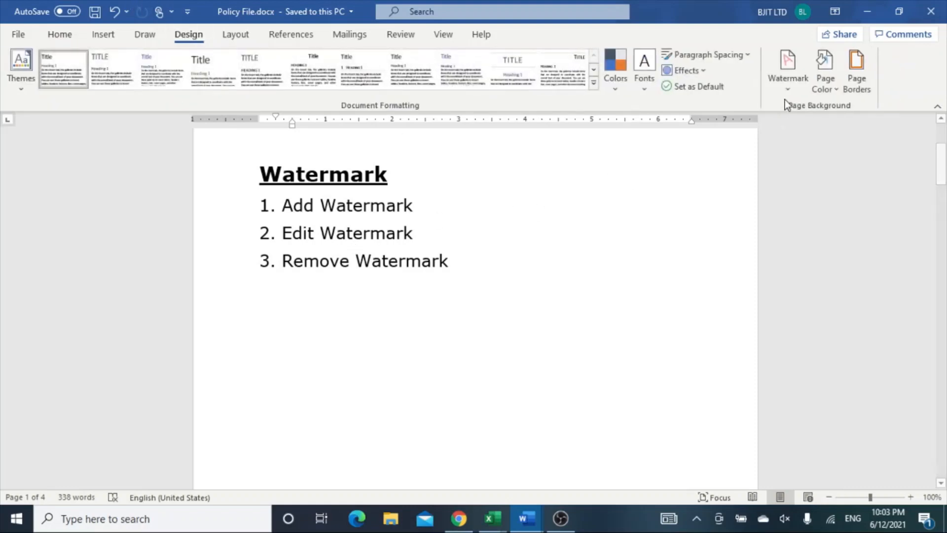
click(789, 79)
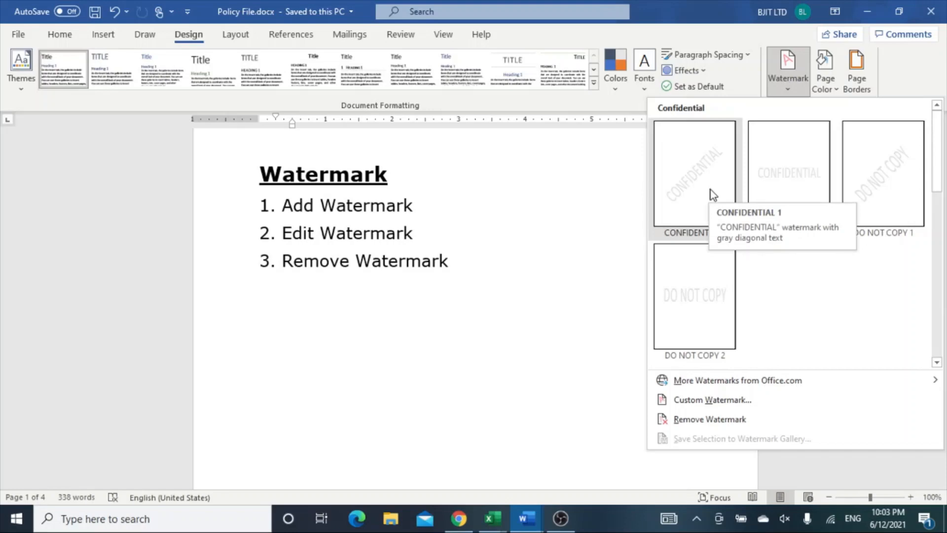
click(882, 187)
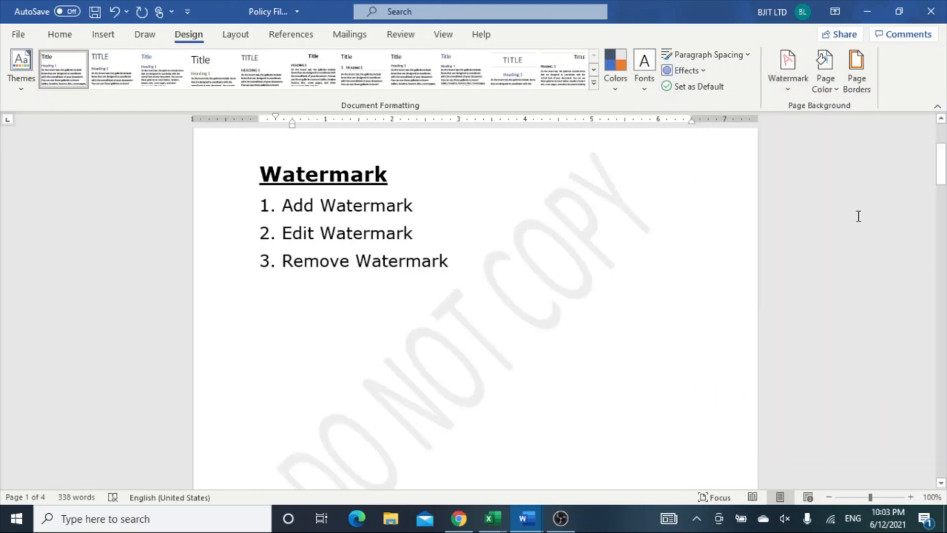
Remove the DO NOT COPY watermark from the document.
drag(942, 173, 943, 144)
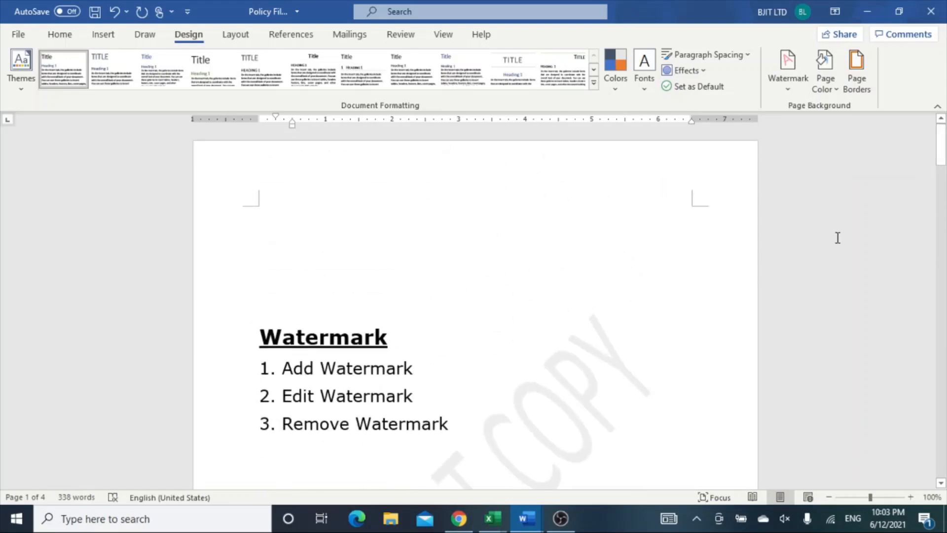
click(788, 91)
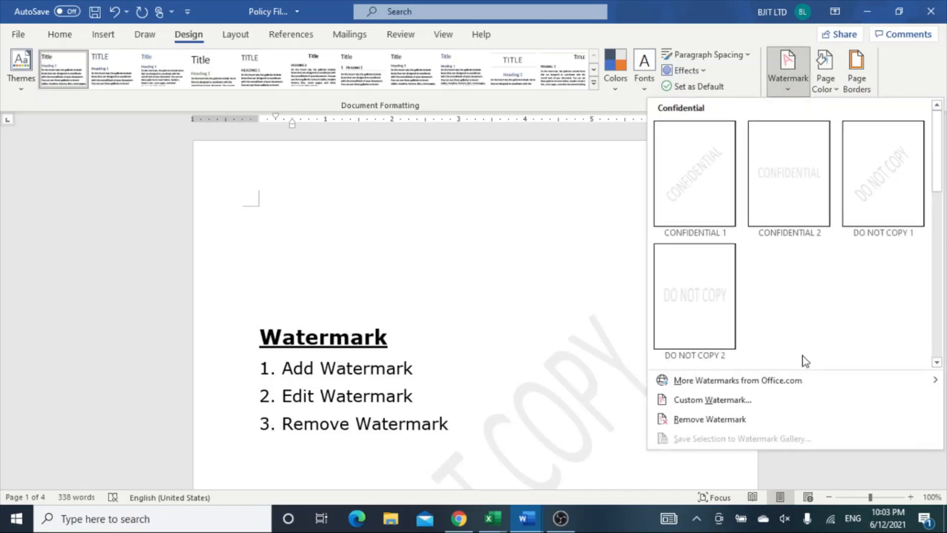
click(723, 423)
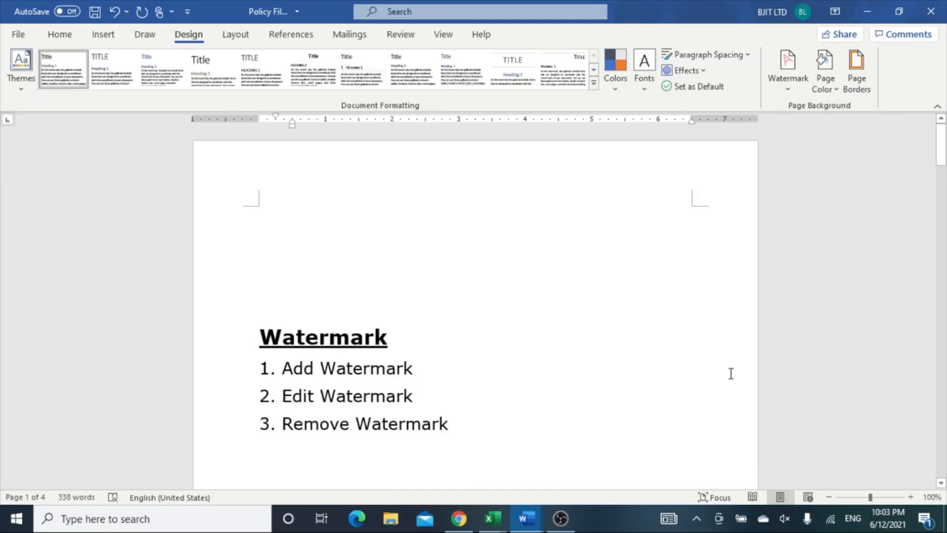
Set up a custom text watermark reading "TechLife Made Easy".
click(795, 93)
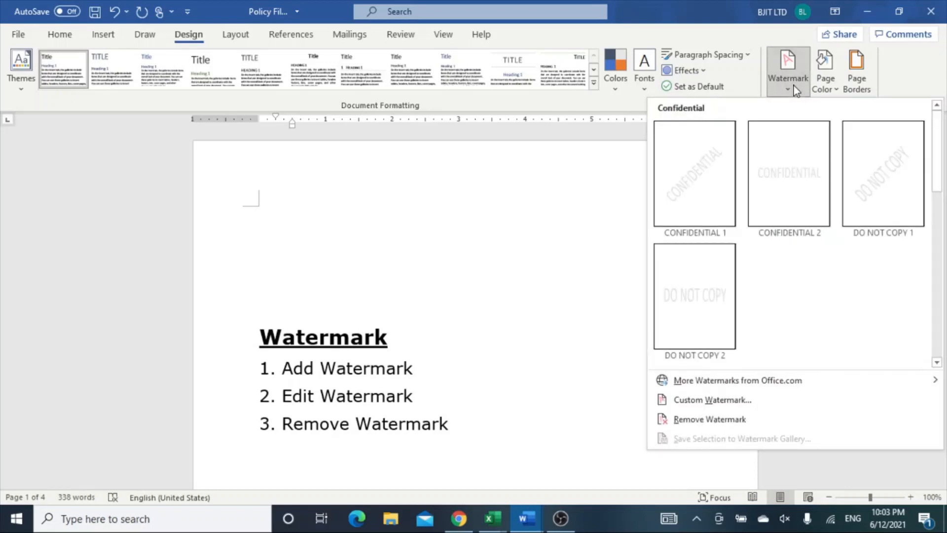
click(714, 401)
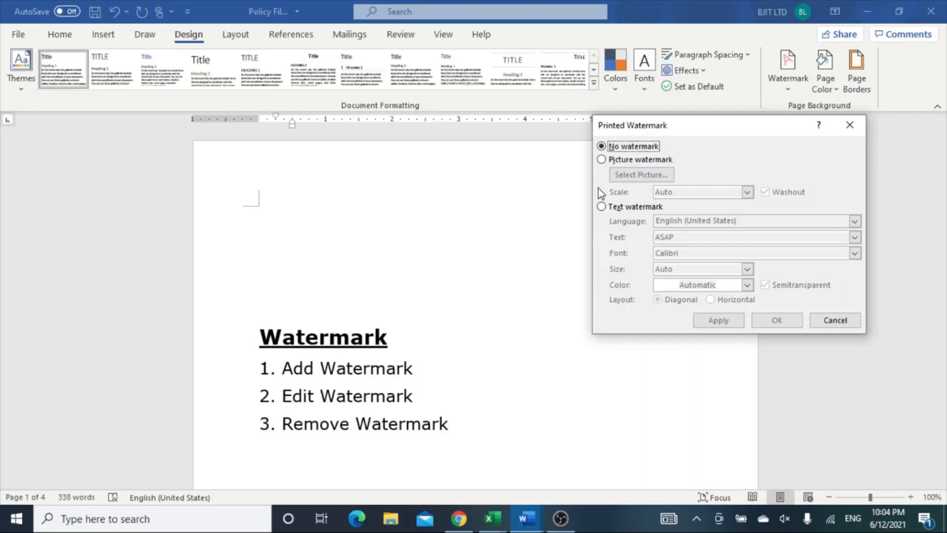
click(602, 206)
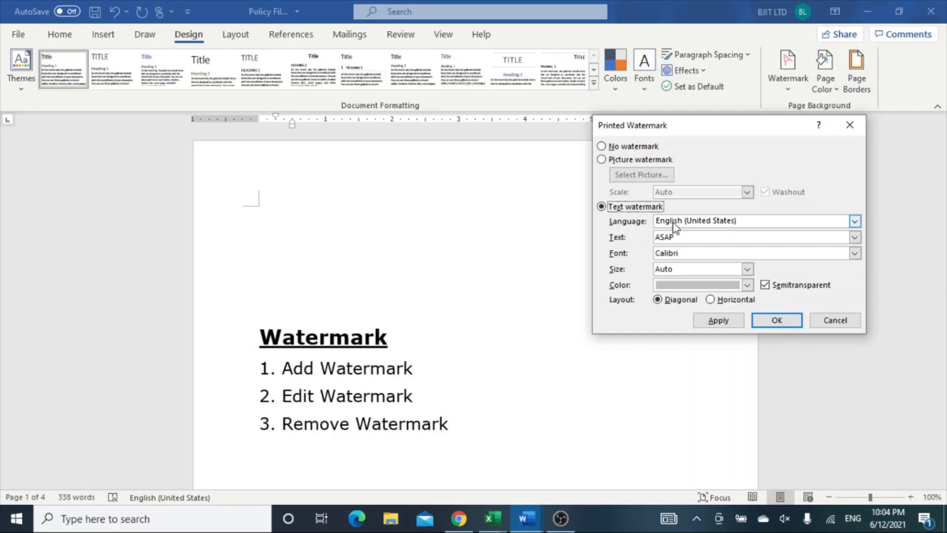
drag(690, 237, 654, 240)
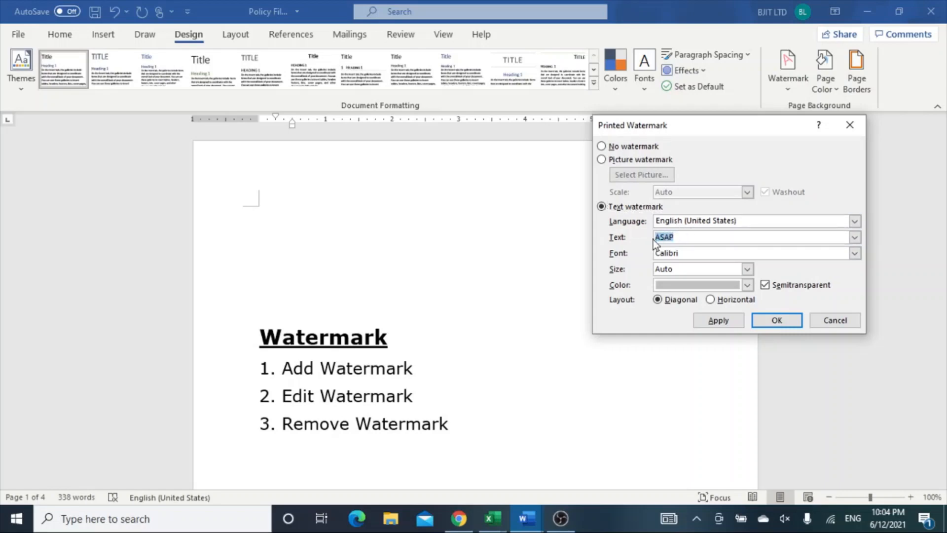
text(TechLife Made Easy)
Set the text watermark's color to black and apply it to the document.
click(748, 286)
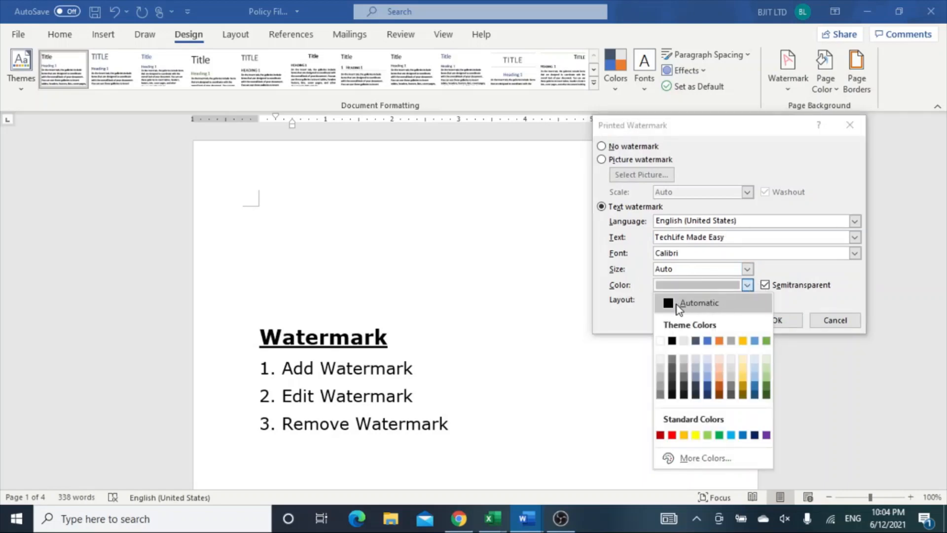
click(672, 341)
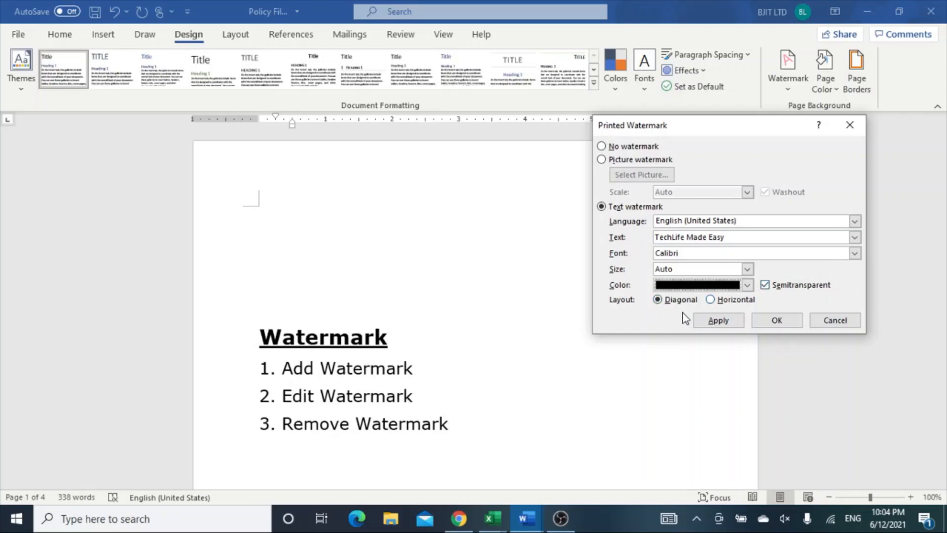
click(777, 321)
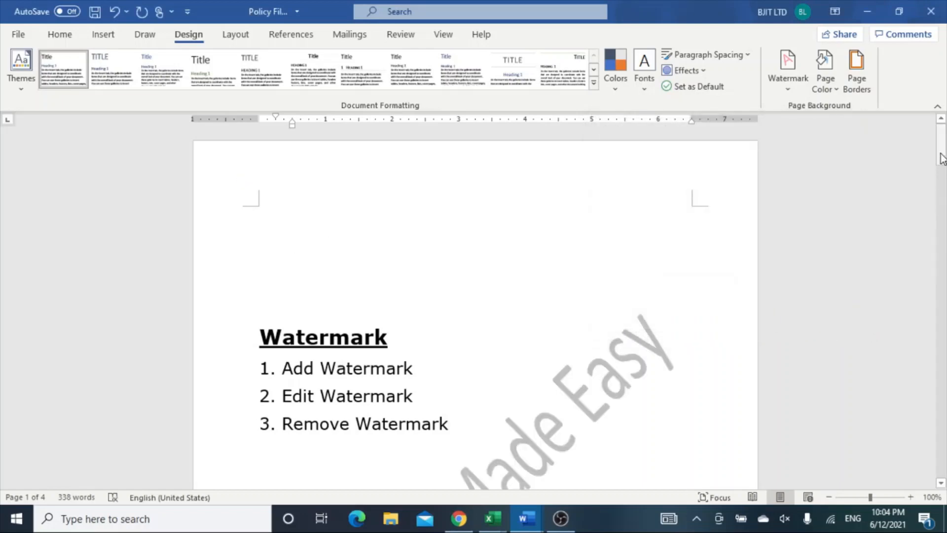
Remove the "TechLife Made Easy" text watermark from the document.
mouse_move(942, 154)
mouse_down()
mouse_move(943, 287)
mouse_move(943, 161)
mouse_up()
click(786, 82)
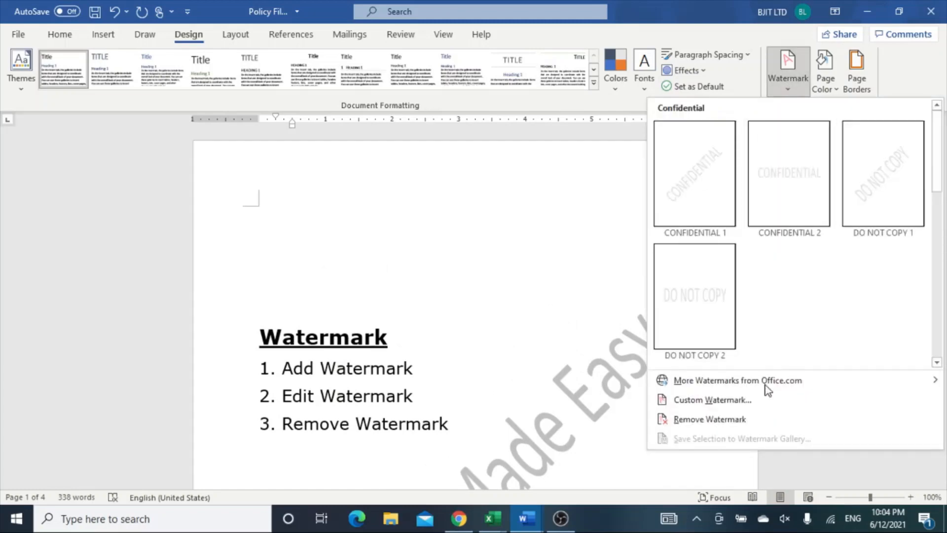
click(723, 419)
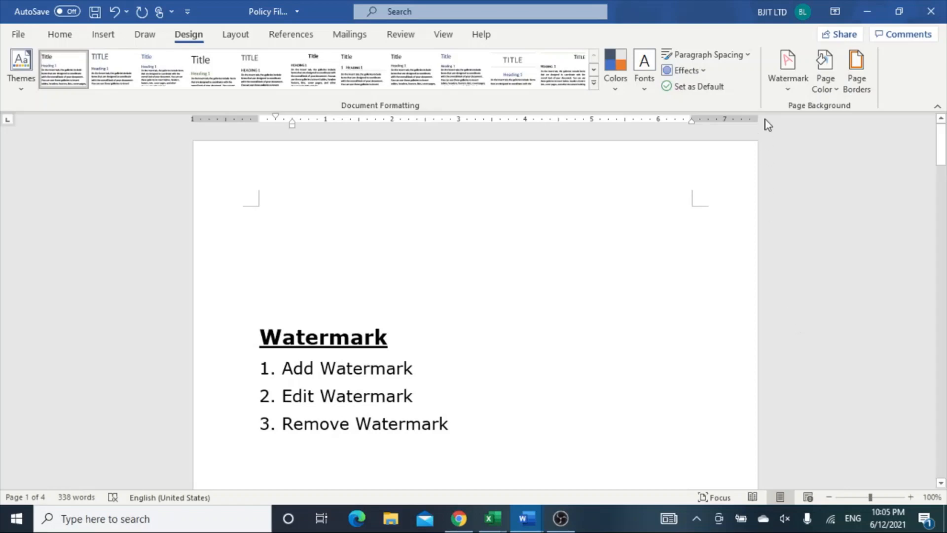
Add a custom picture watermark using Tiger.jpg from the Photos folder on the Desktop.
click(794, 86)
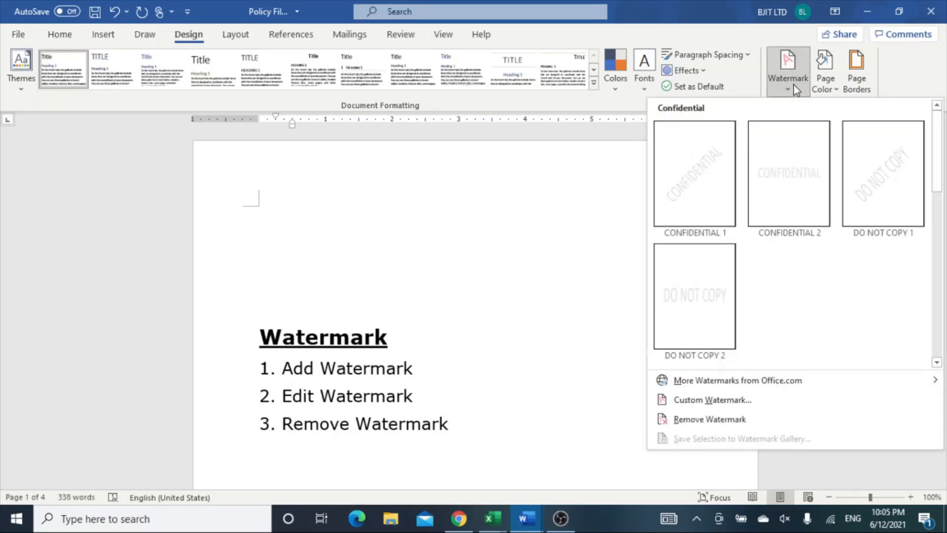
click(717, 400)
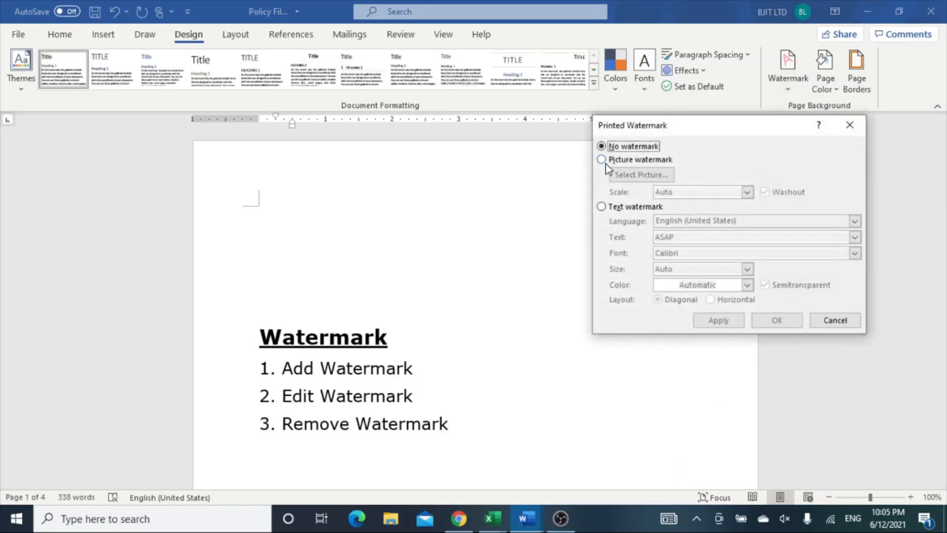
click(603, 161)
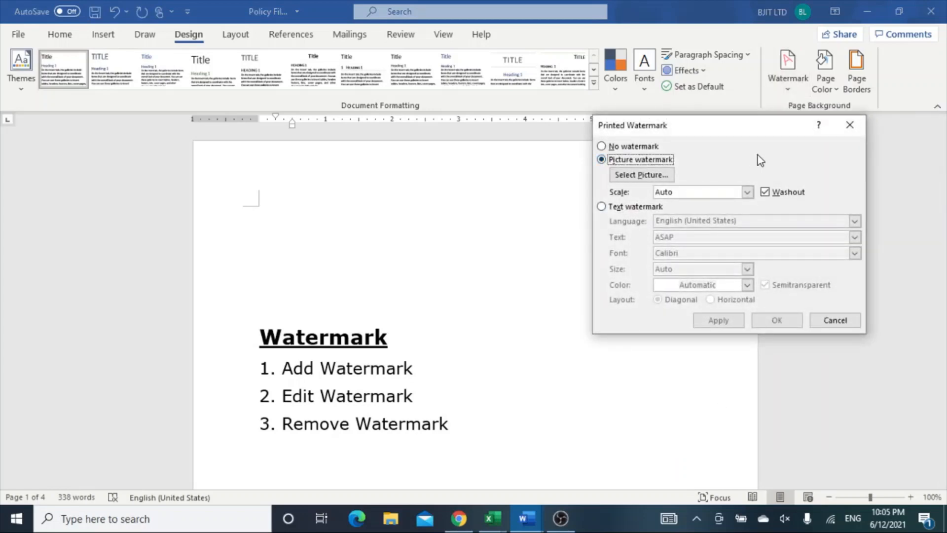
click(656, 175)
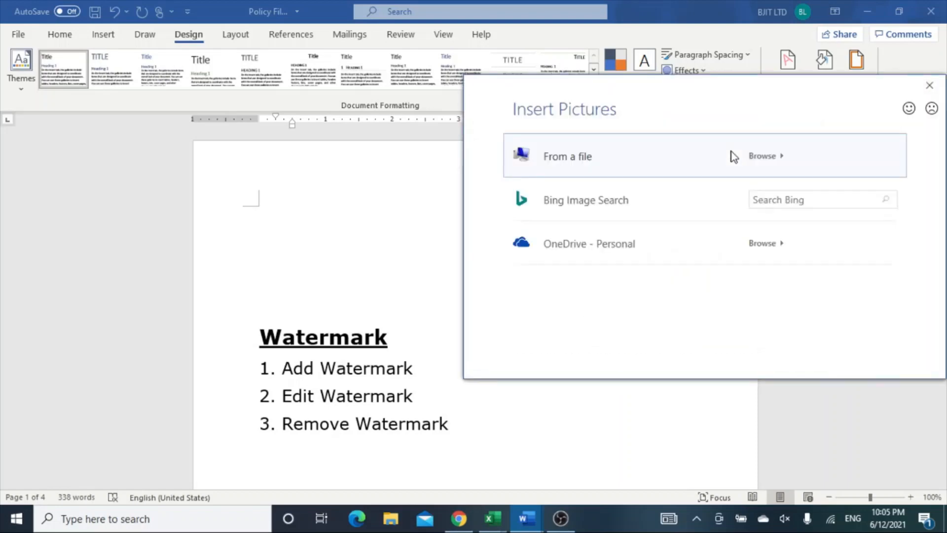
click(763, 156)
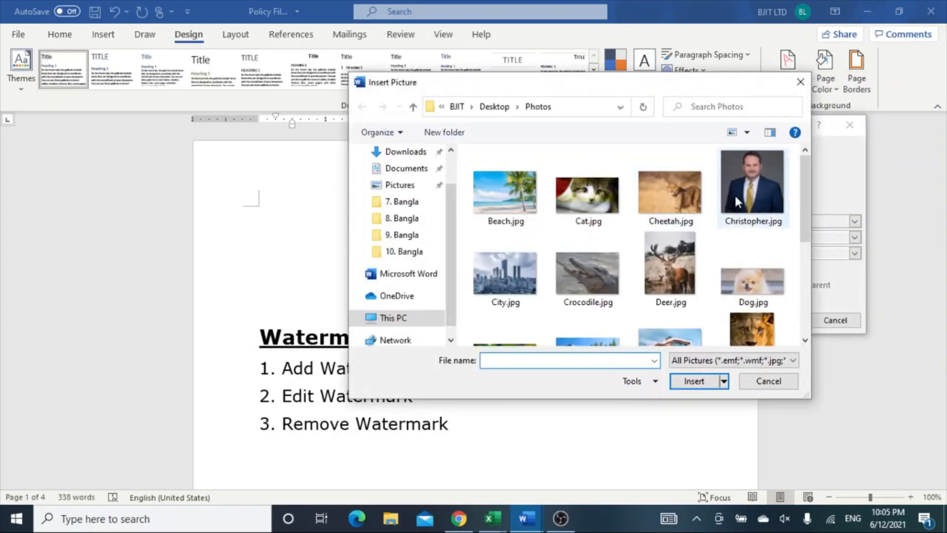
drag(802, 188, 796, 279)
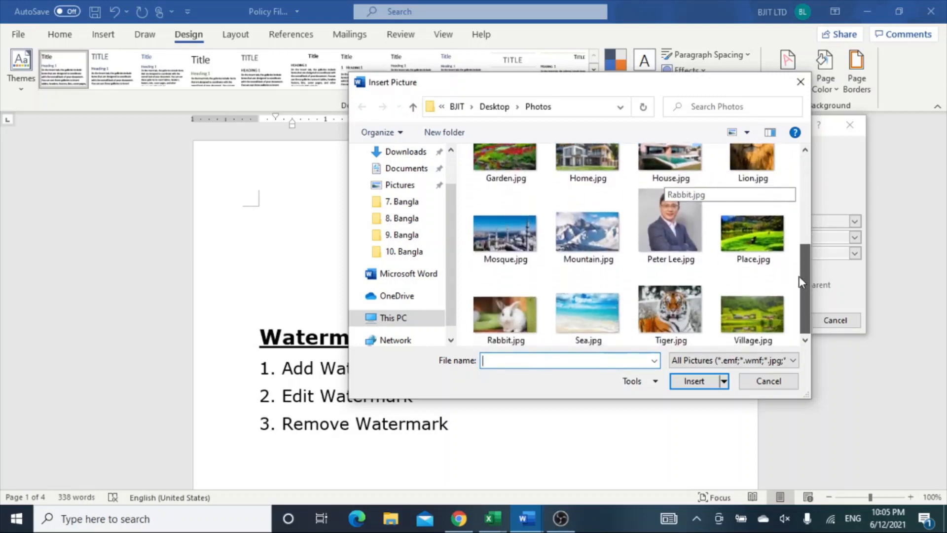
click(684, 307)
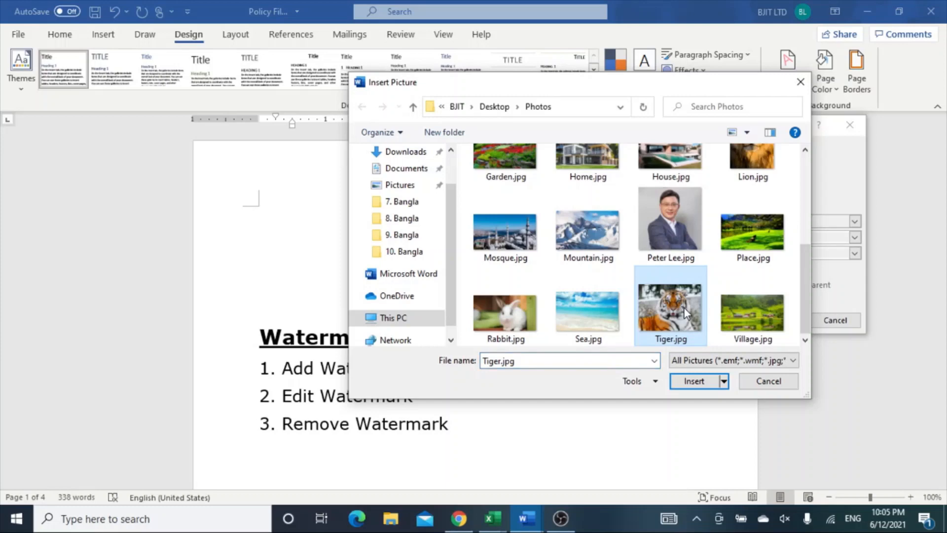
click(696, 385)
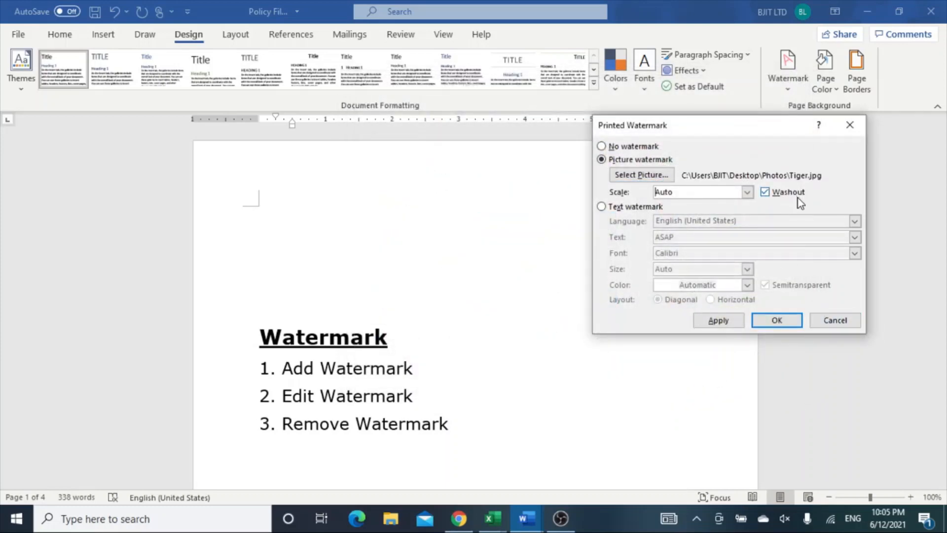
click(773, 323)
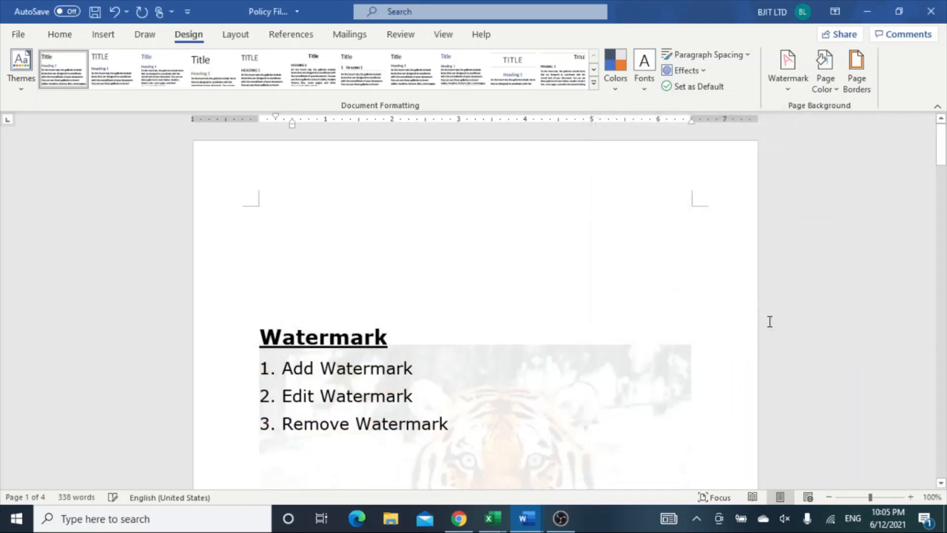
Turn off the Washout effect of the tiger picture watermark.
mouse_move(942, 150)
mouse_down()
mouse_move(945, 276)
mouse_move(946, 139)
mouse_up()
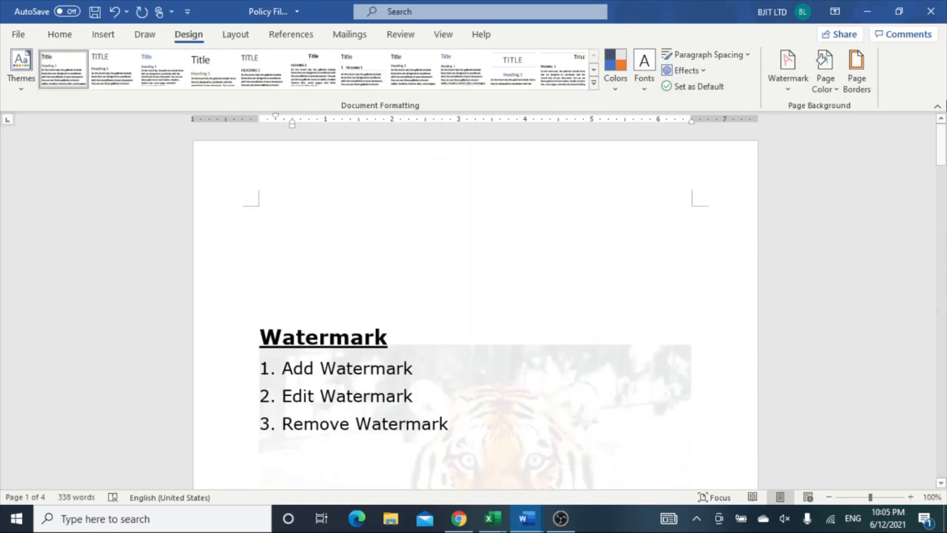
click(788, 86)
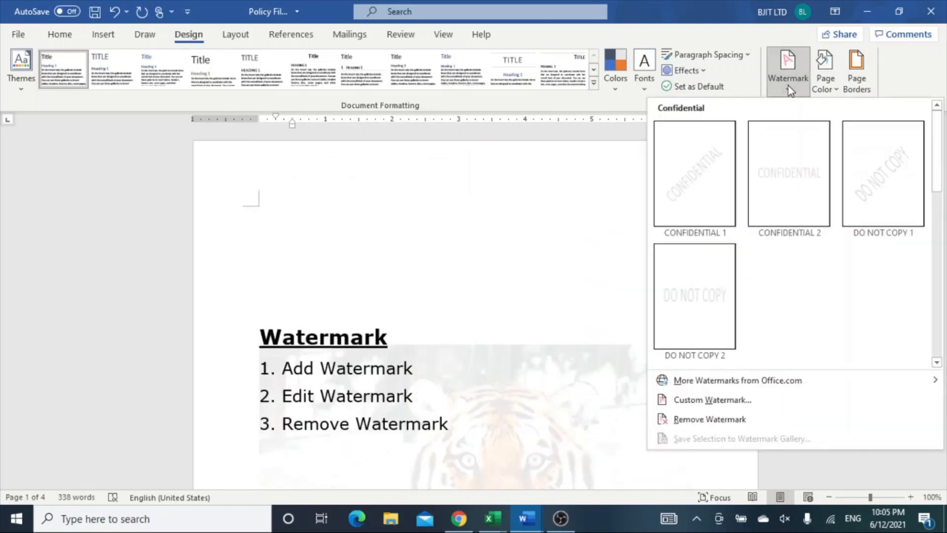
click(740, 402)
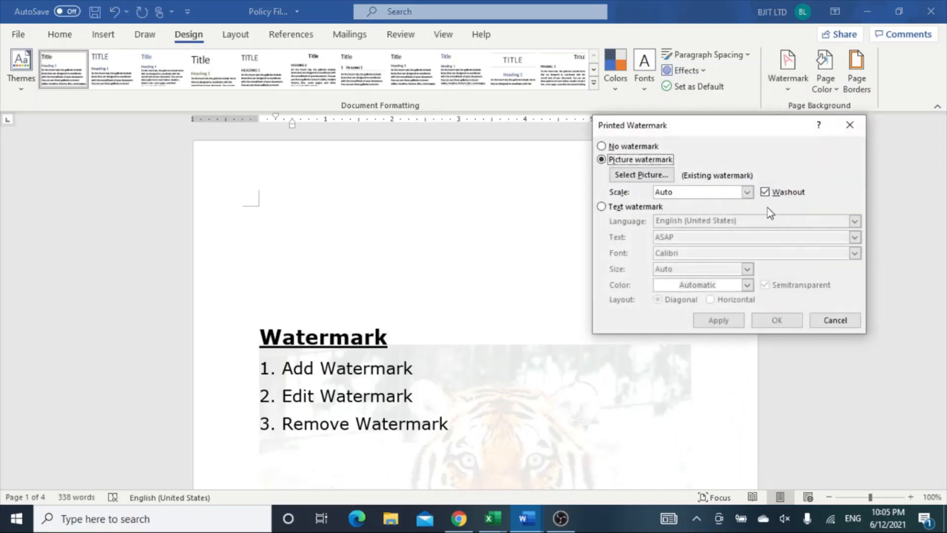
click(765, 193)
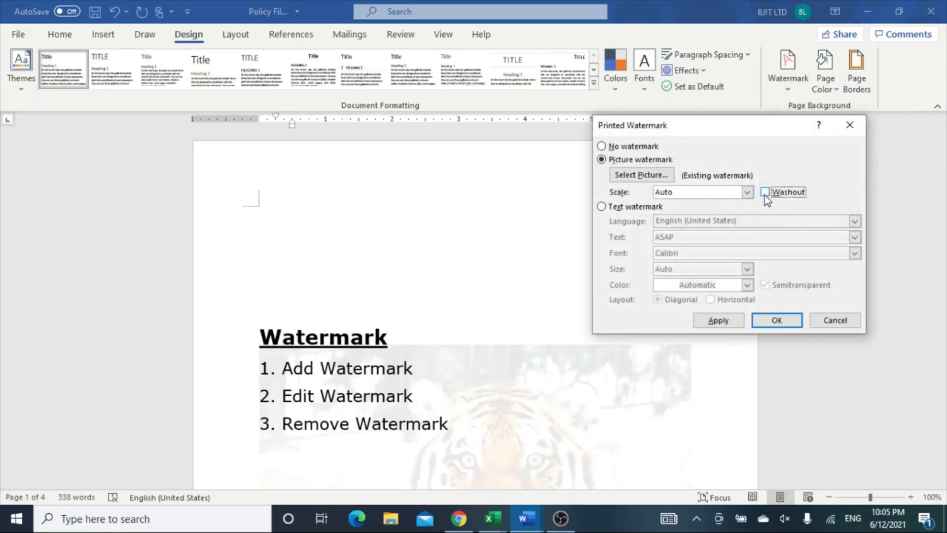
click(777, 320)
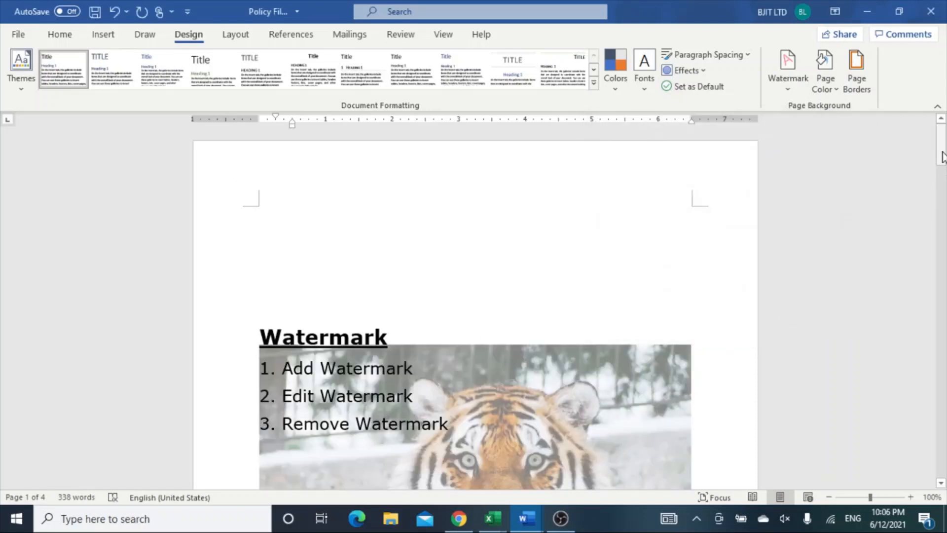
Turn the Washout effect back on for the tiger picture watermark.
drag(942, 157, 945, 255)
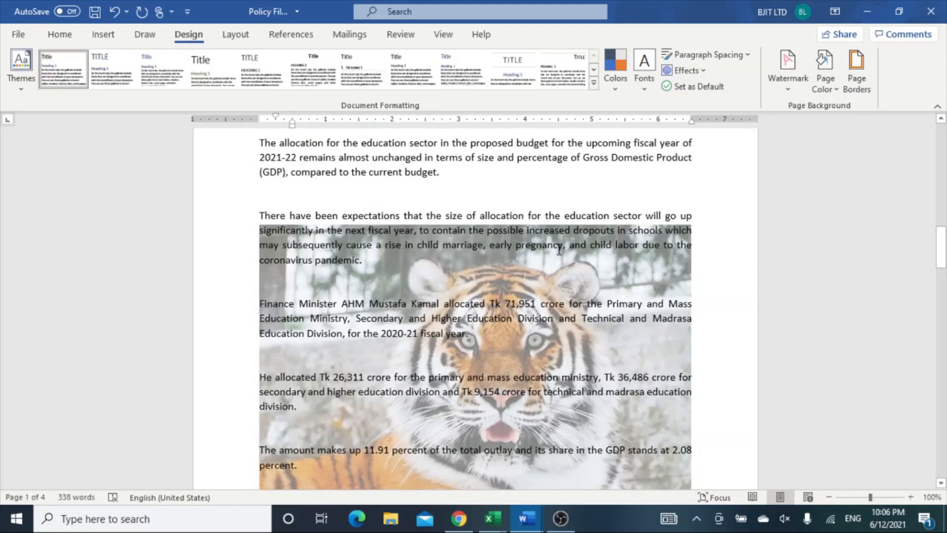
click(790, 84)
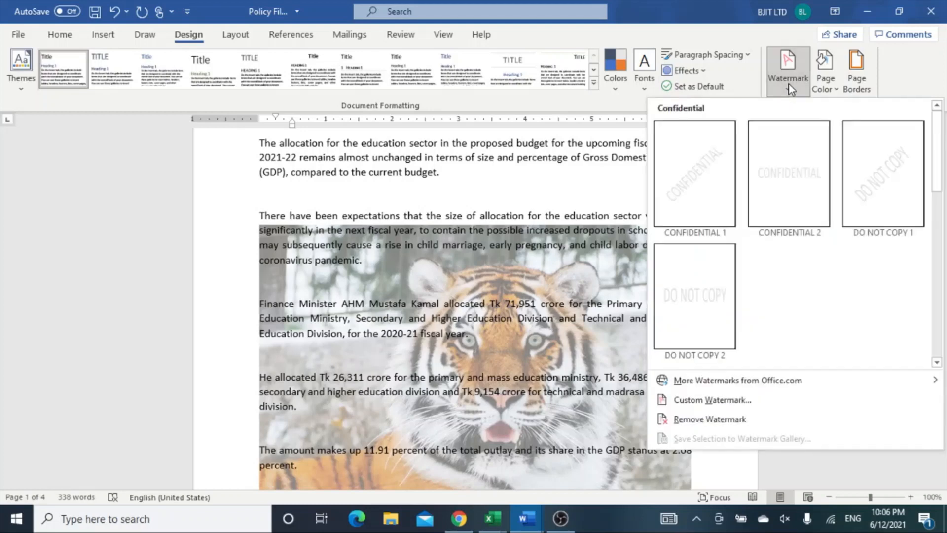
click(716, 401)
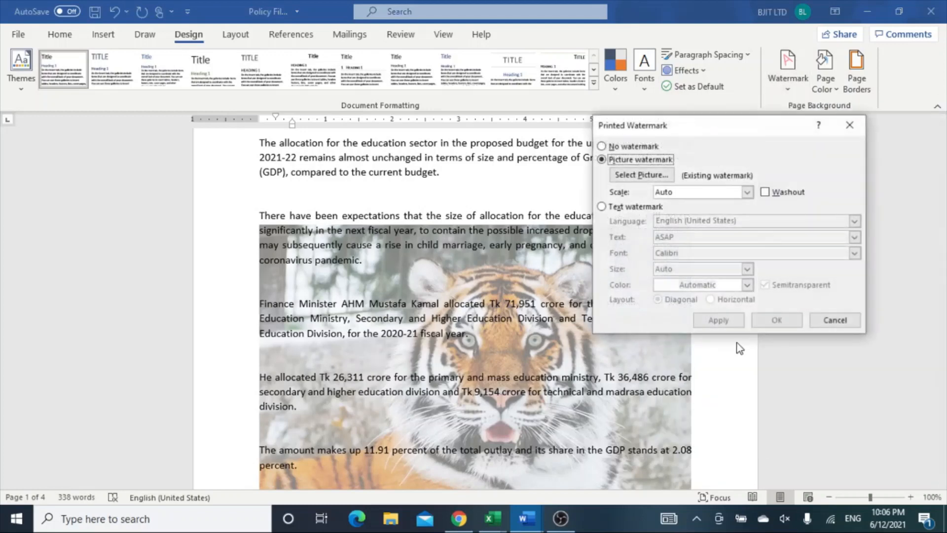
click(766, 193)
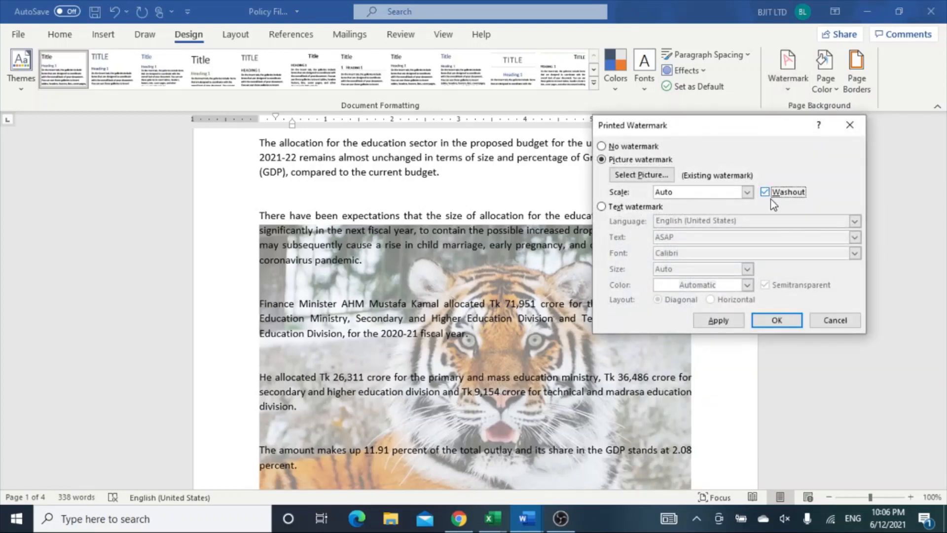
click(775, 321)
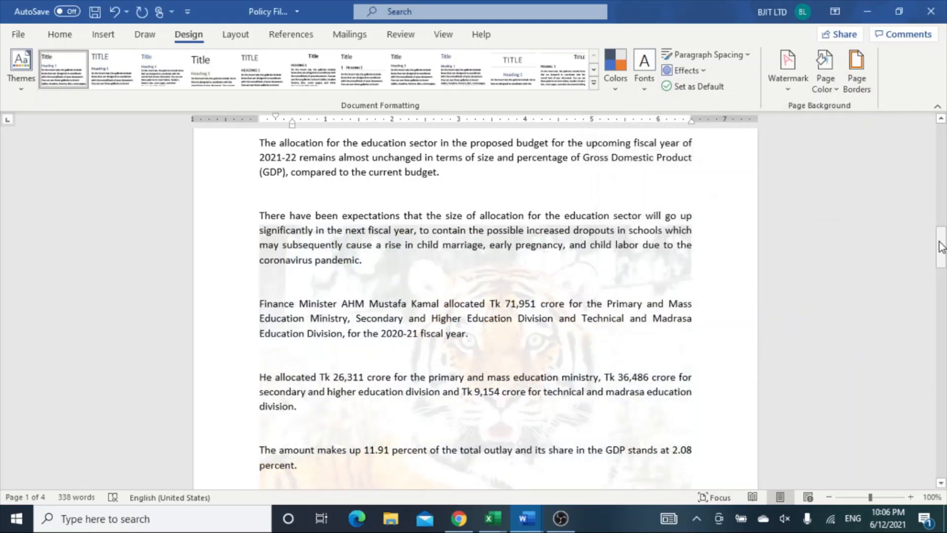